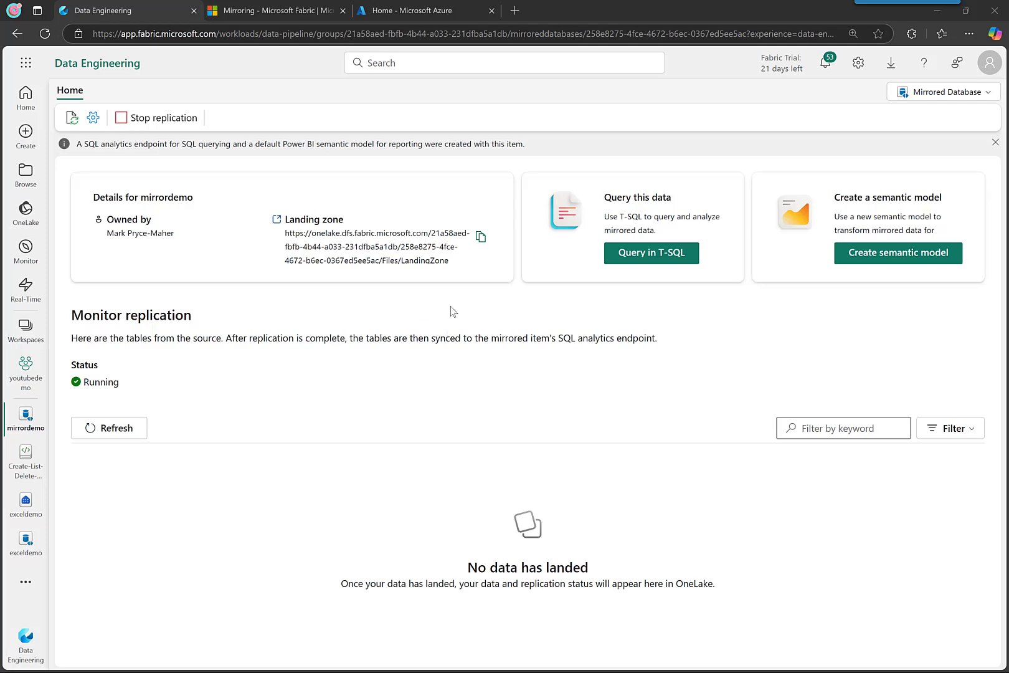
drag(458, 261, 288, 231)
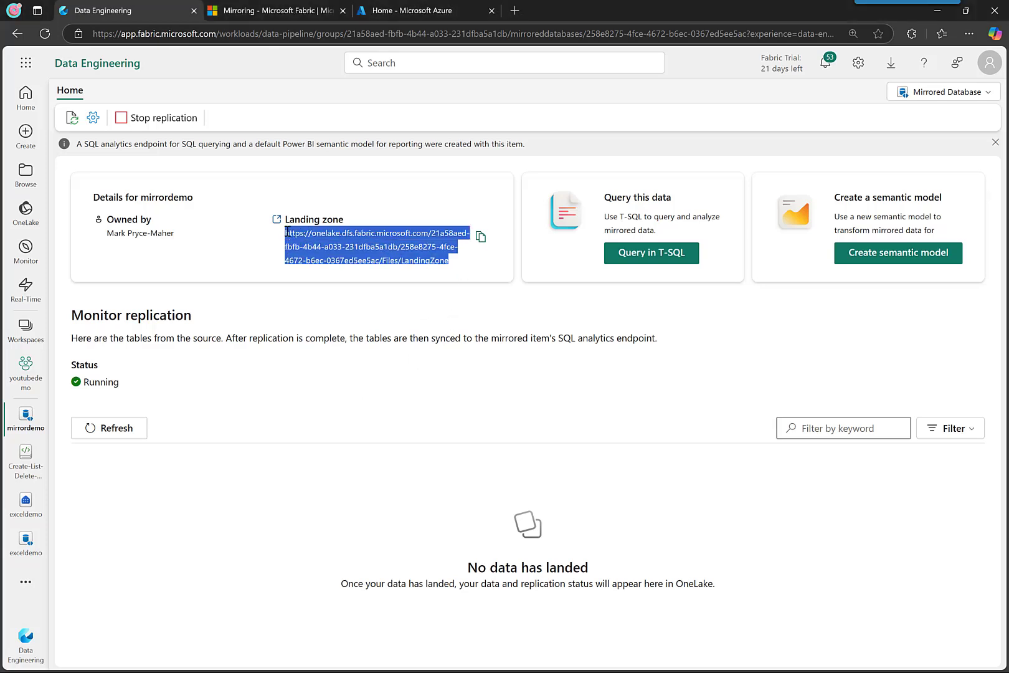
click(387, 542)
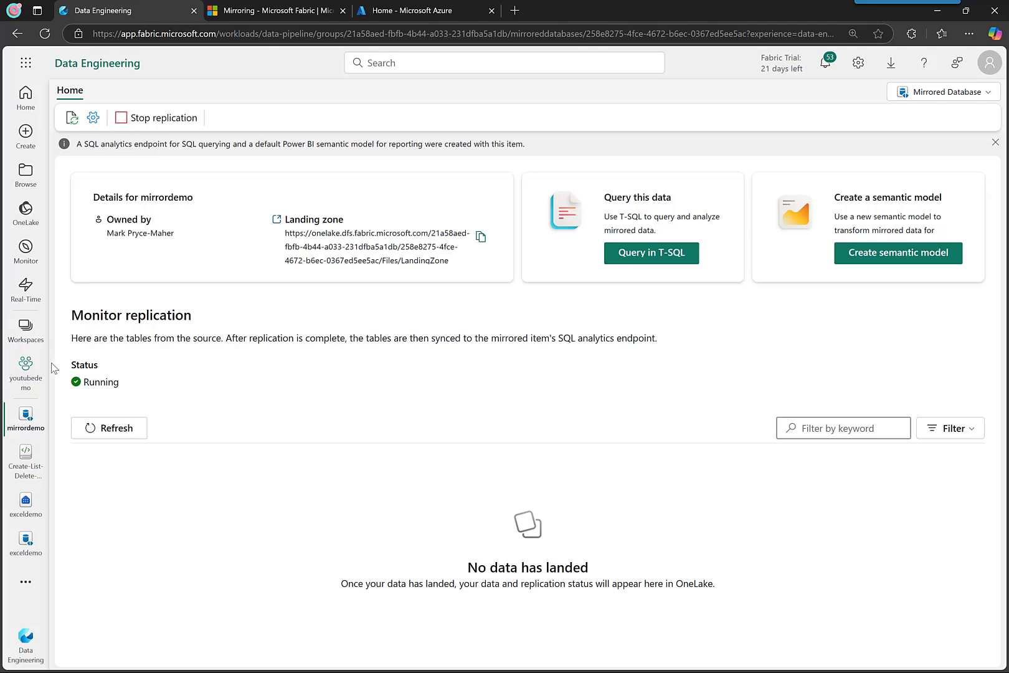
Open access management for the youtubedemo workspace, search its access list for demo1, and bring up the form for adding people
click(25, 372)
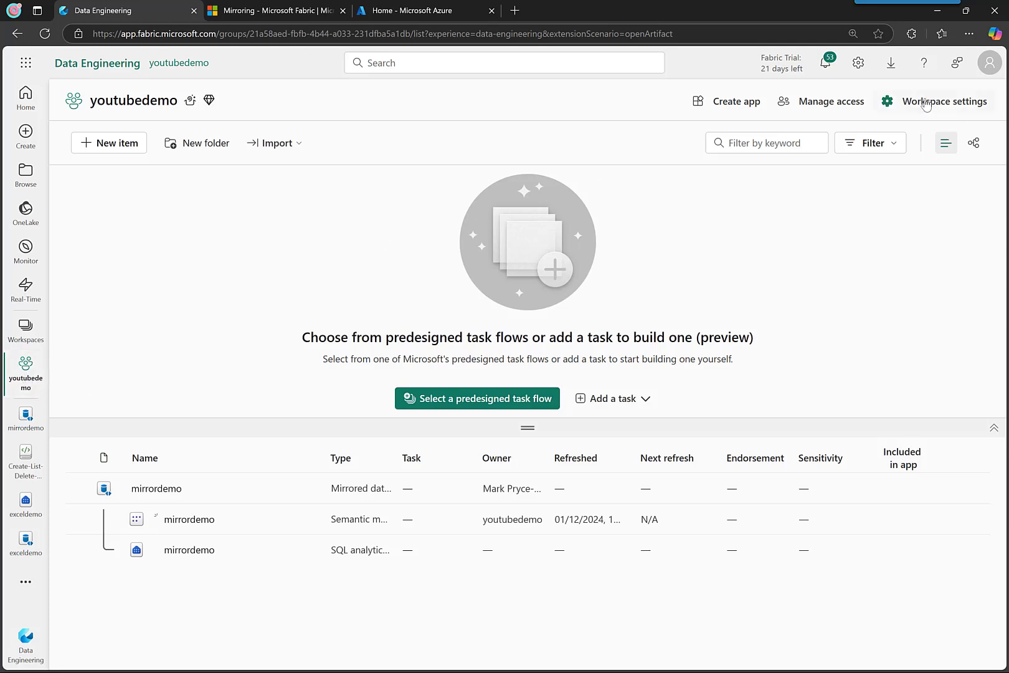
click(817, 103)
click(840, 187)
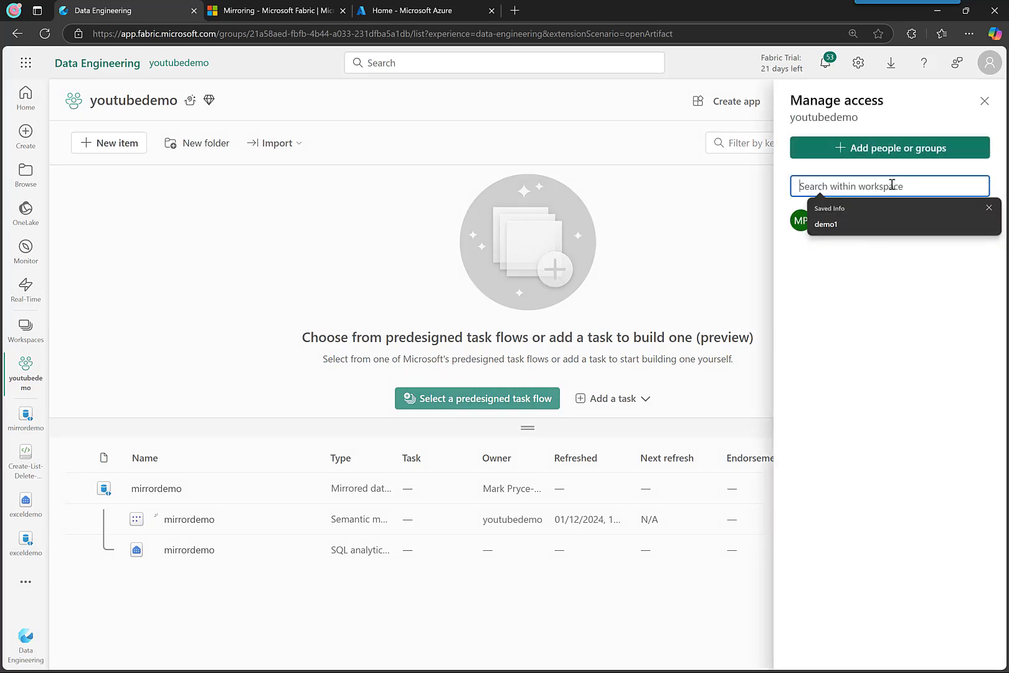
text(demo1)
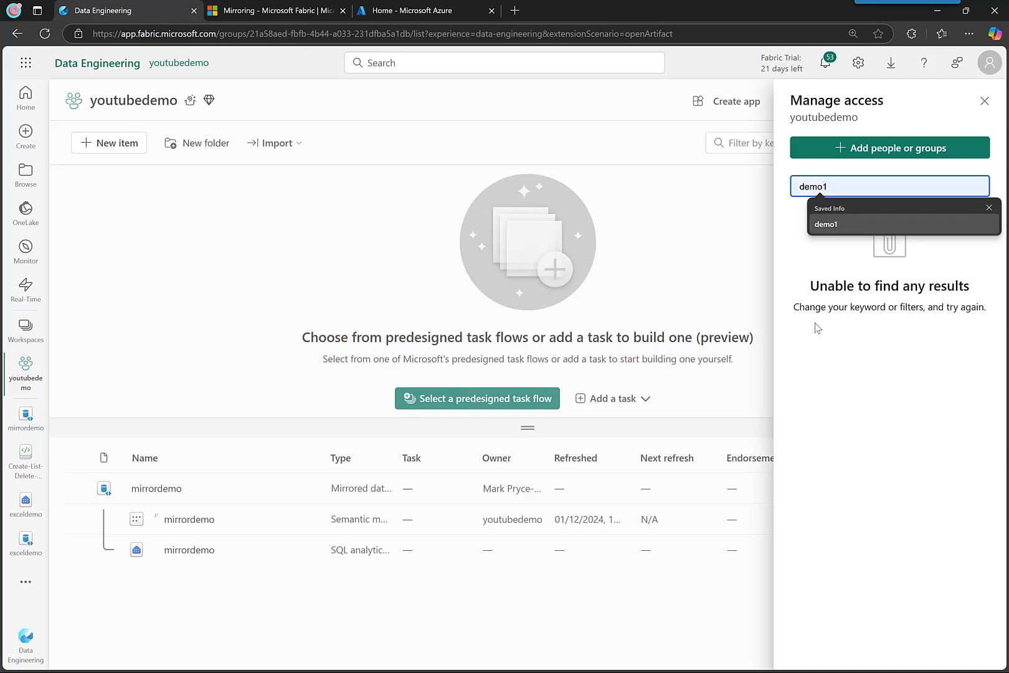
click(866, 150)
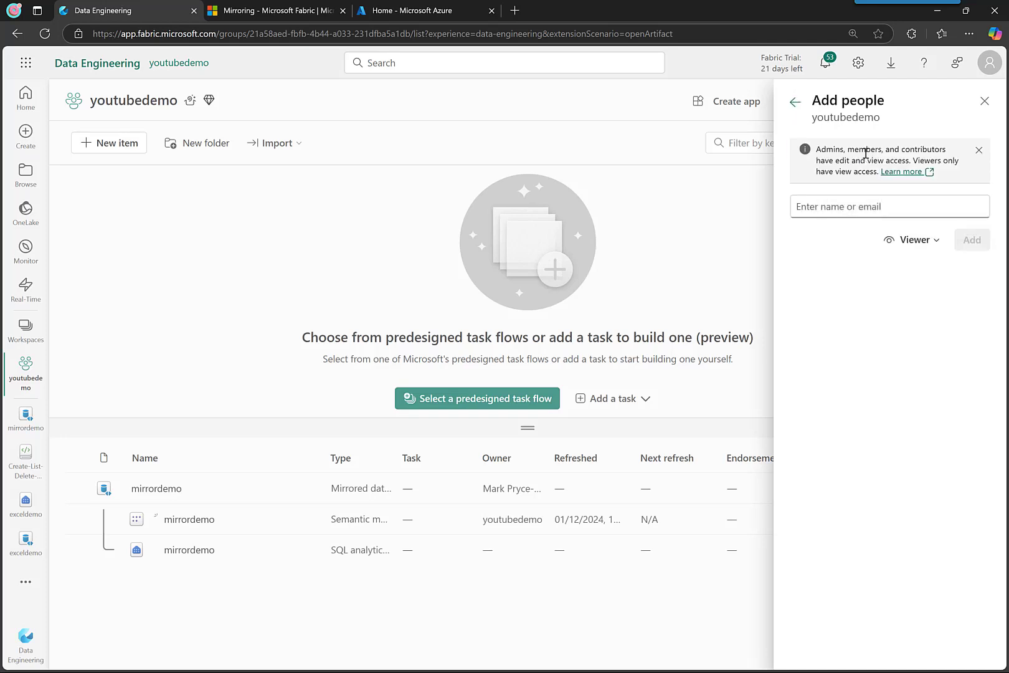
click(863, 208)
text(demo)
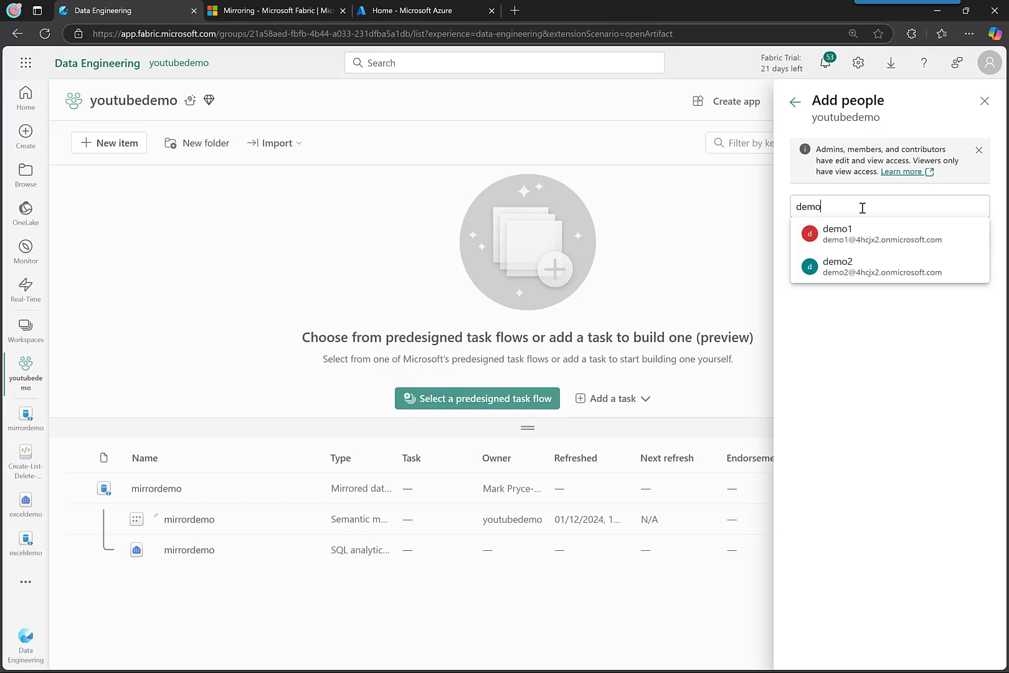
click(833, 335)
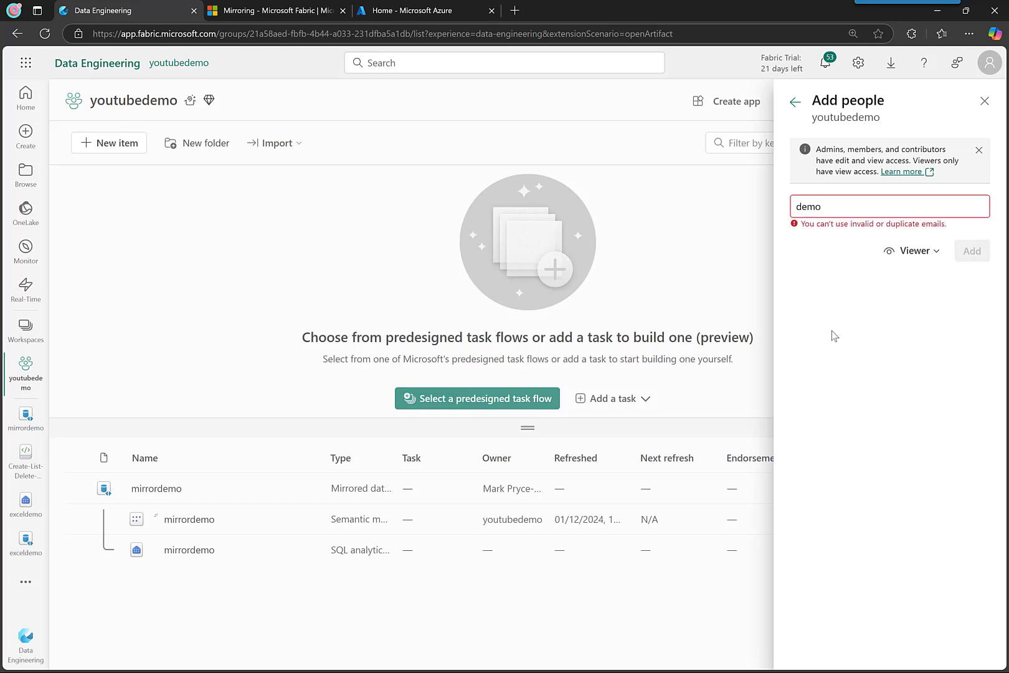
drag(873, 208, 792, 208)
click(865, 211)
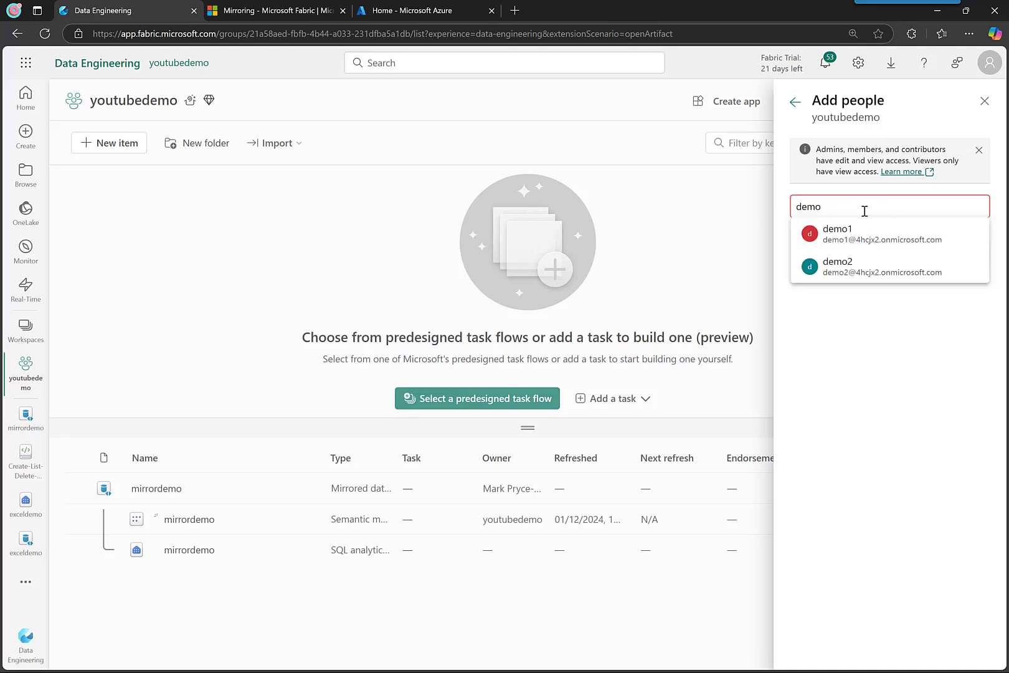
drag(864, 210, 762, 208)
key(BackSpace)
Switch to the Azure portal and register a new single-tenant application named youtube
click(436, 13)
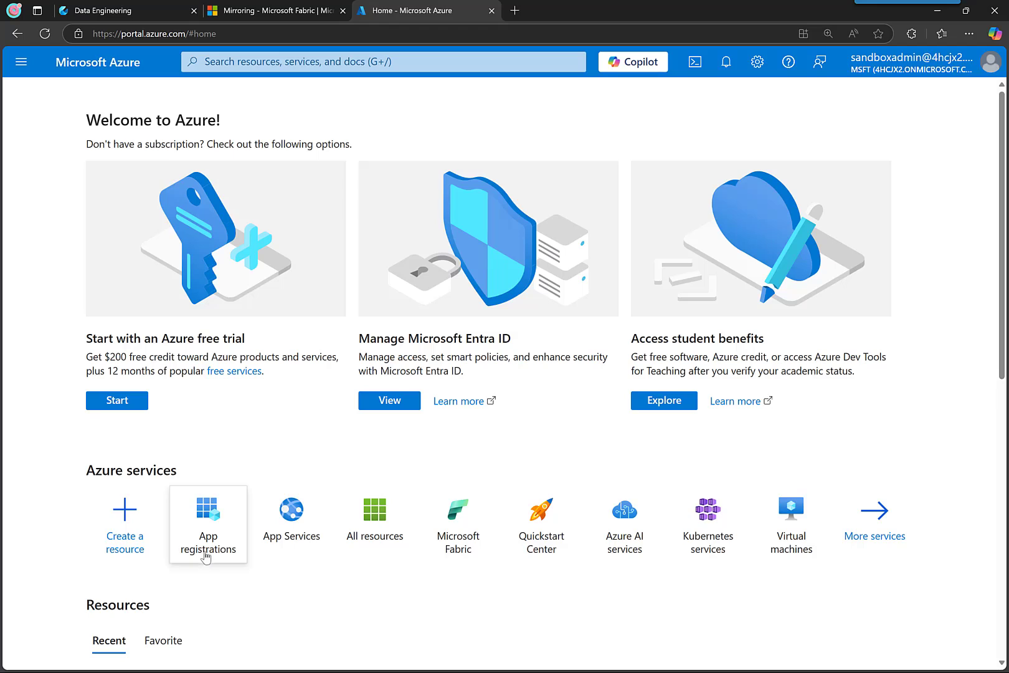
click(206, 557)
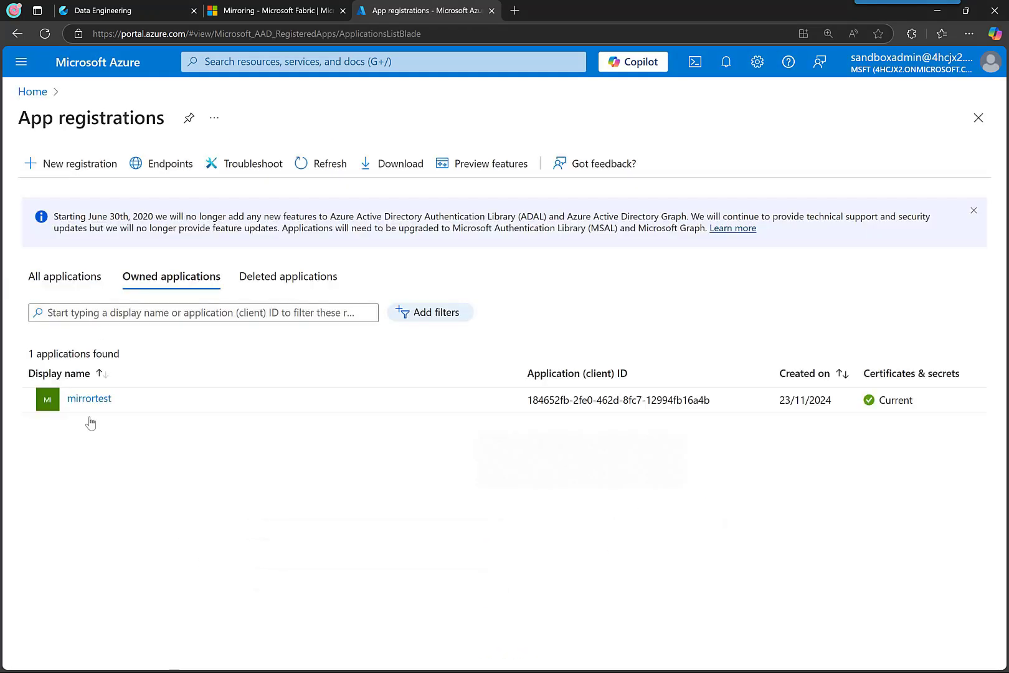
click(76, 166)
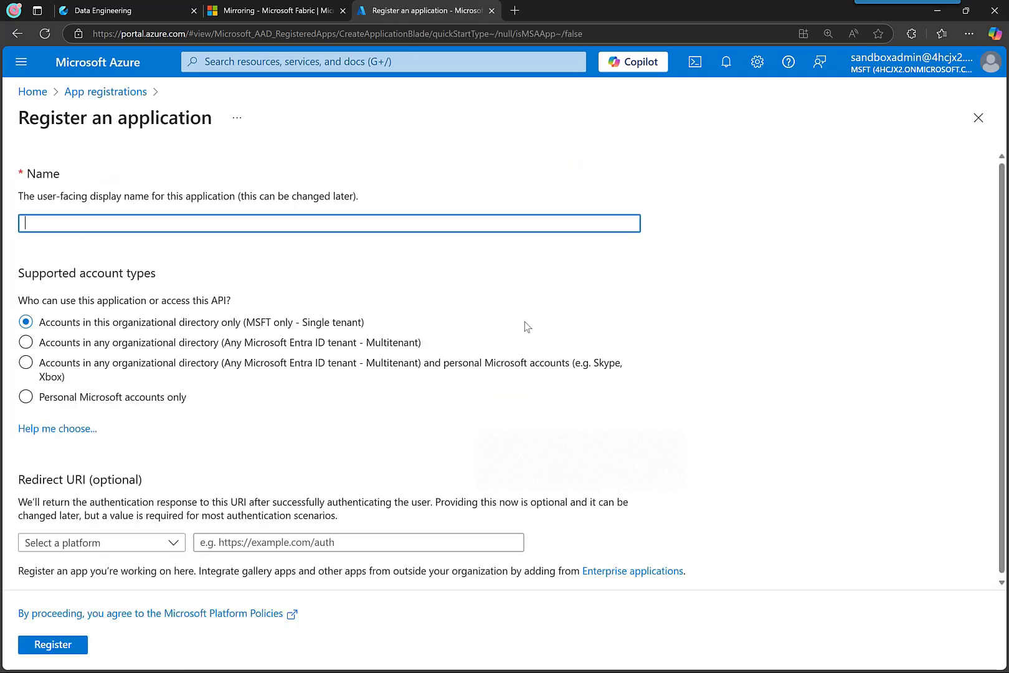
text(youtube)
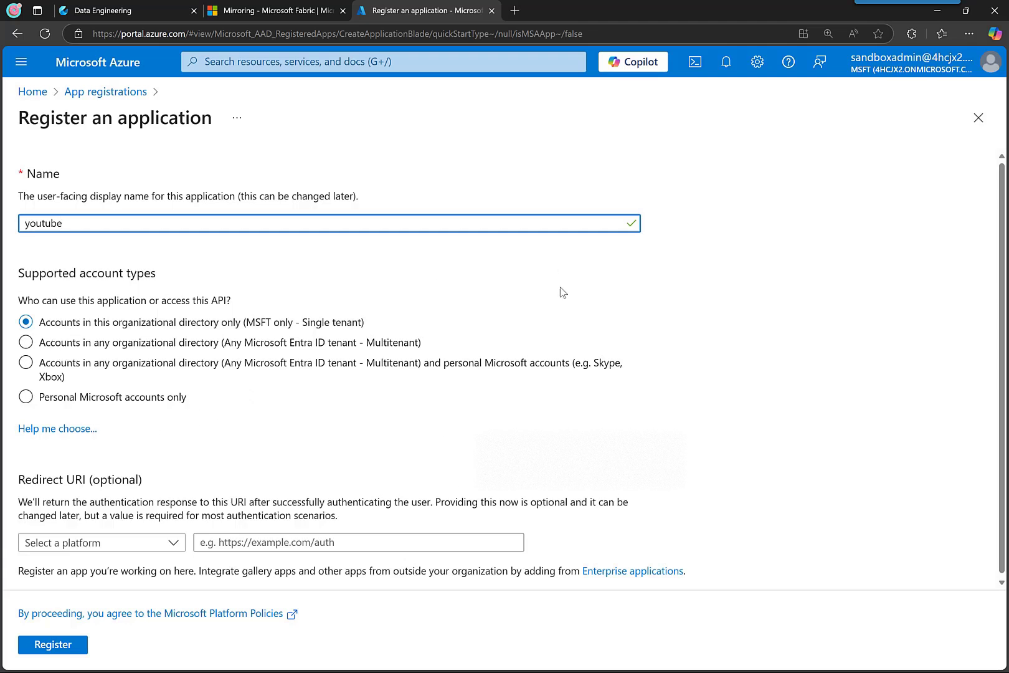
scroll(776, 582, down, 1)
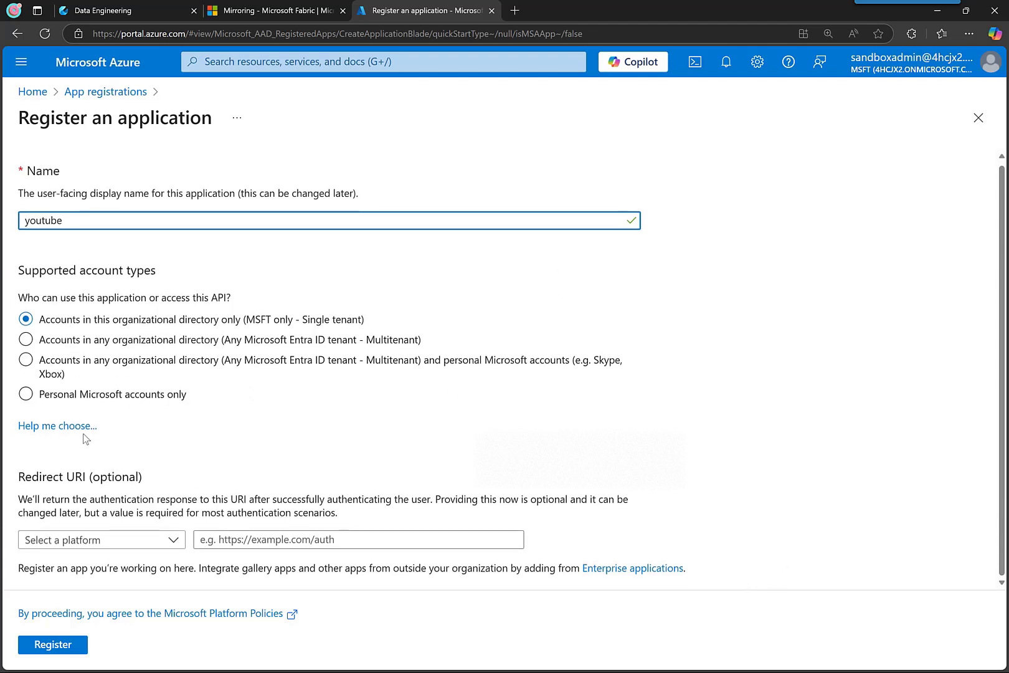
click(66, 647)
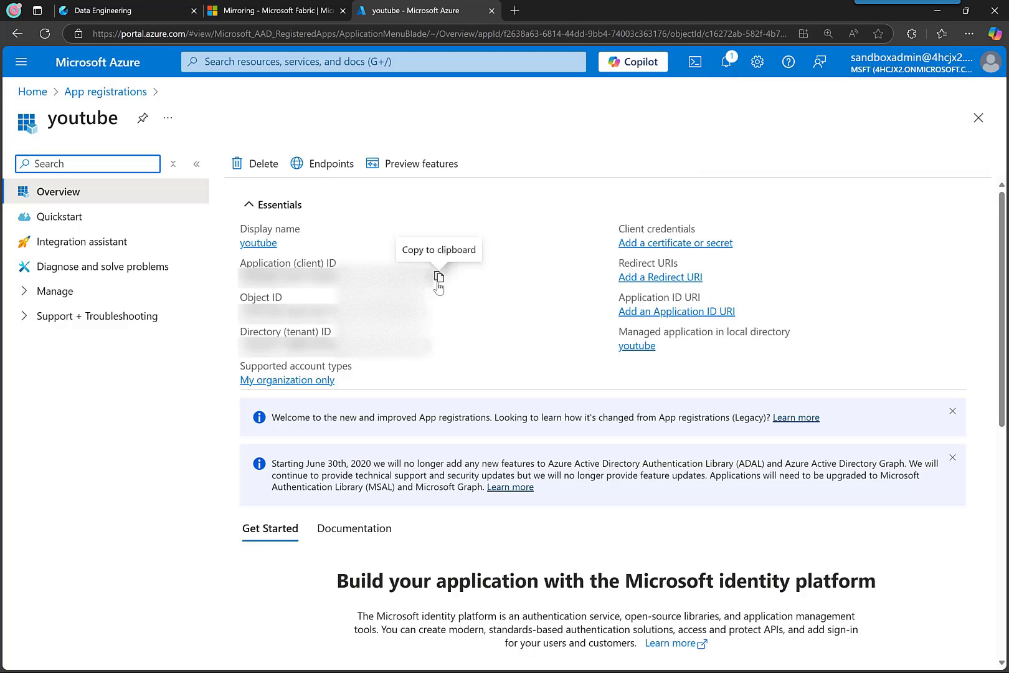
Copy the youtube app's application (client) ID and locate its directory (tenant) ID
click(439, 277)
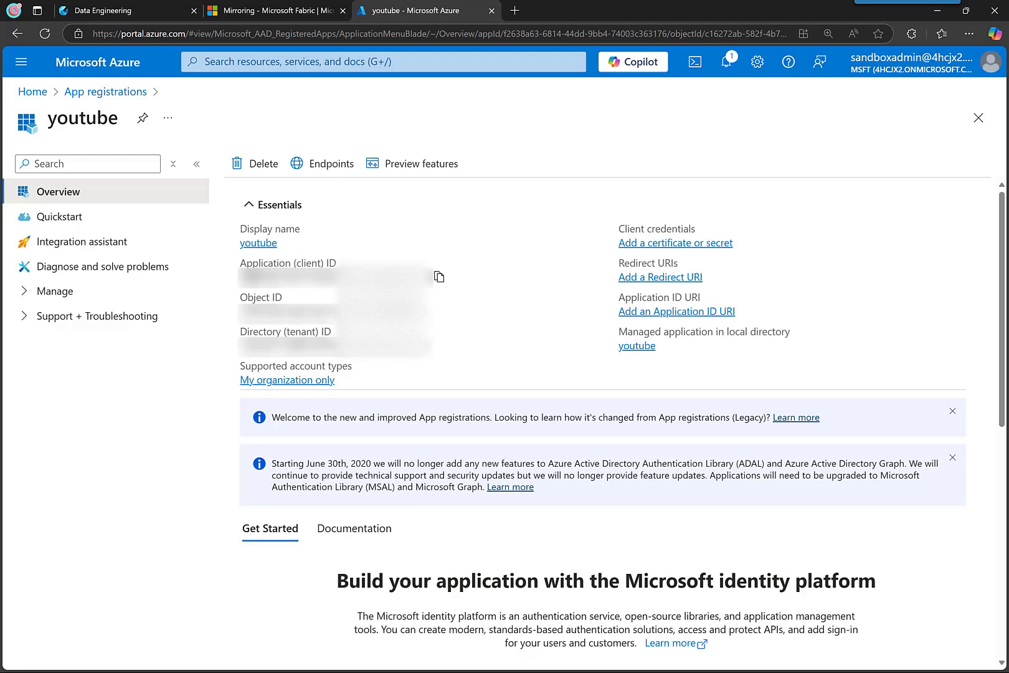
drag(243, 277, 430, 278)
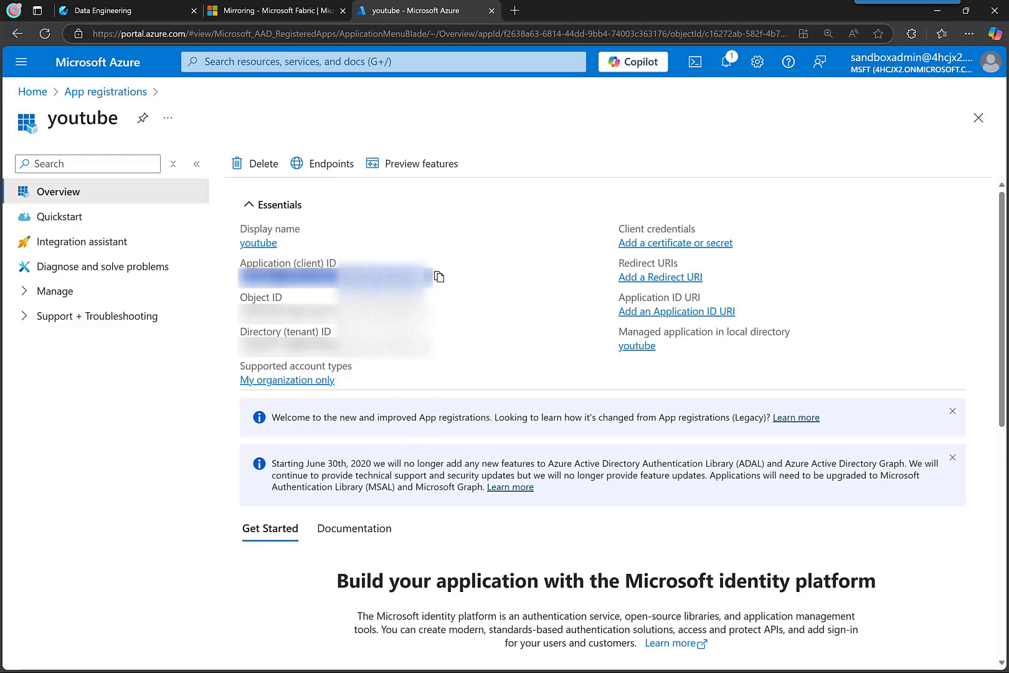
click(290, 263)
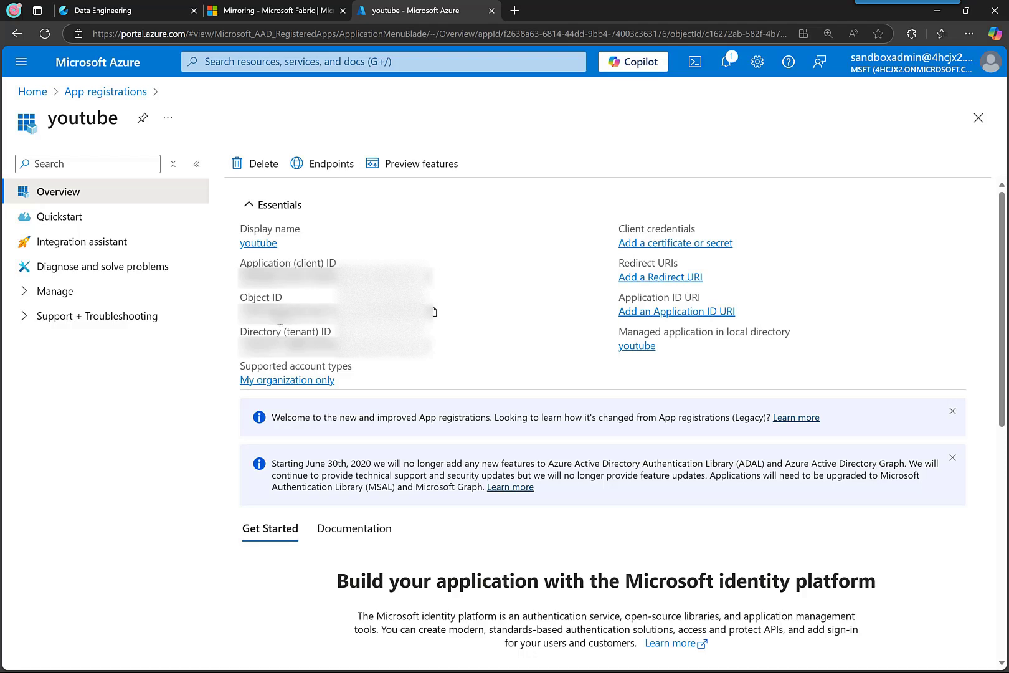
mouse_move(251, 332)
mouse_down()
mouse_move(324, 332)
mouse_move(262, 334)
mouse_up()
click(317, 332)
click(261, 335)
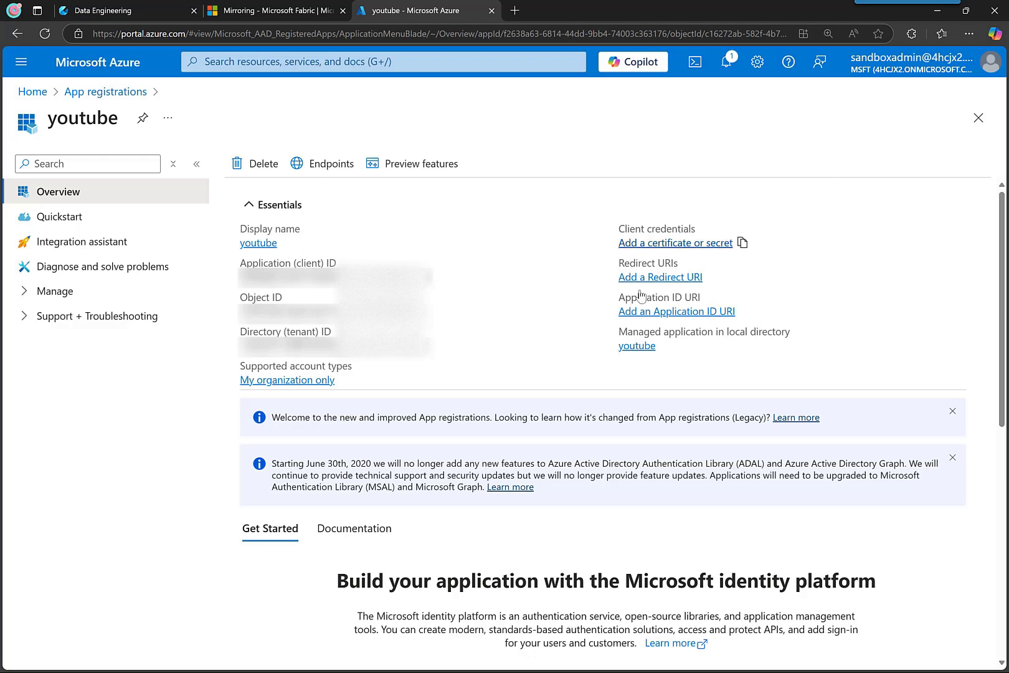
Create a client secret for the youtube app with the description mysecret and 180-day expiry, and return to the app's overview
click(649, 243)
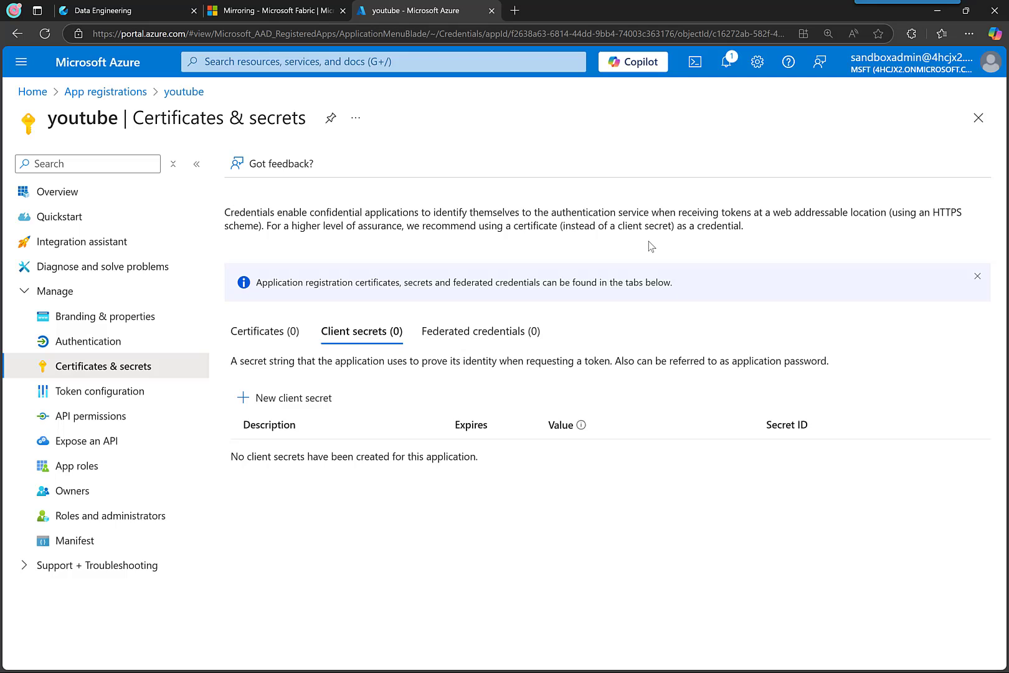
click(293, 398)
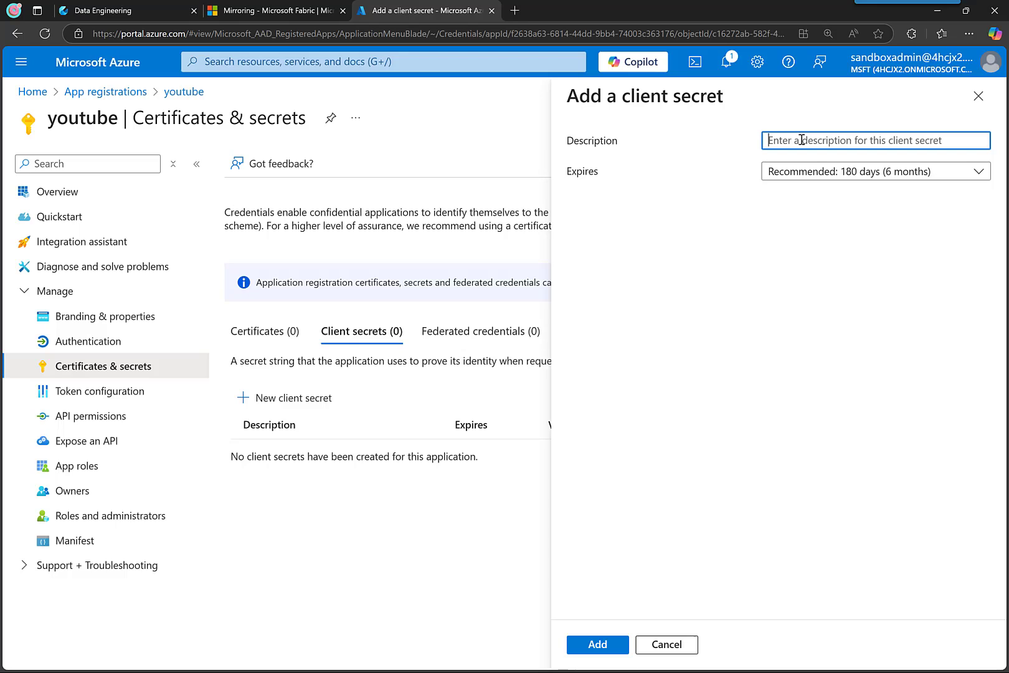
text(mysecret)
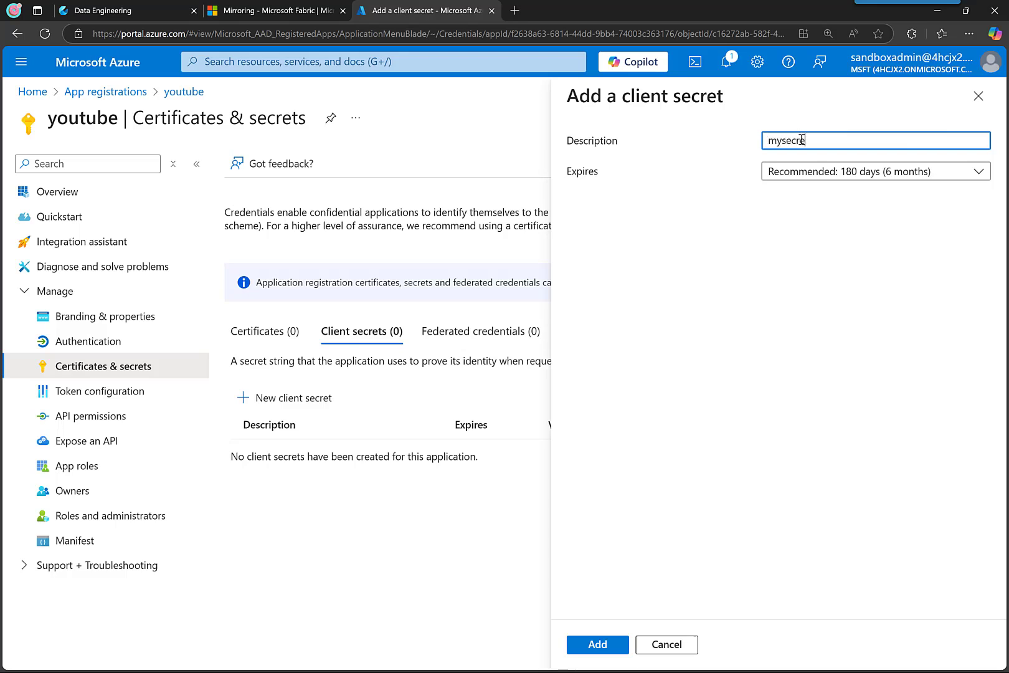
click(587, 646)
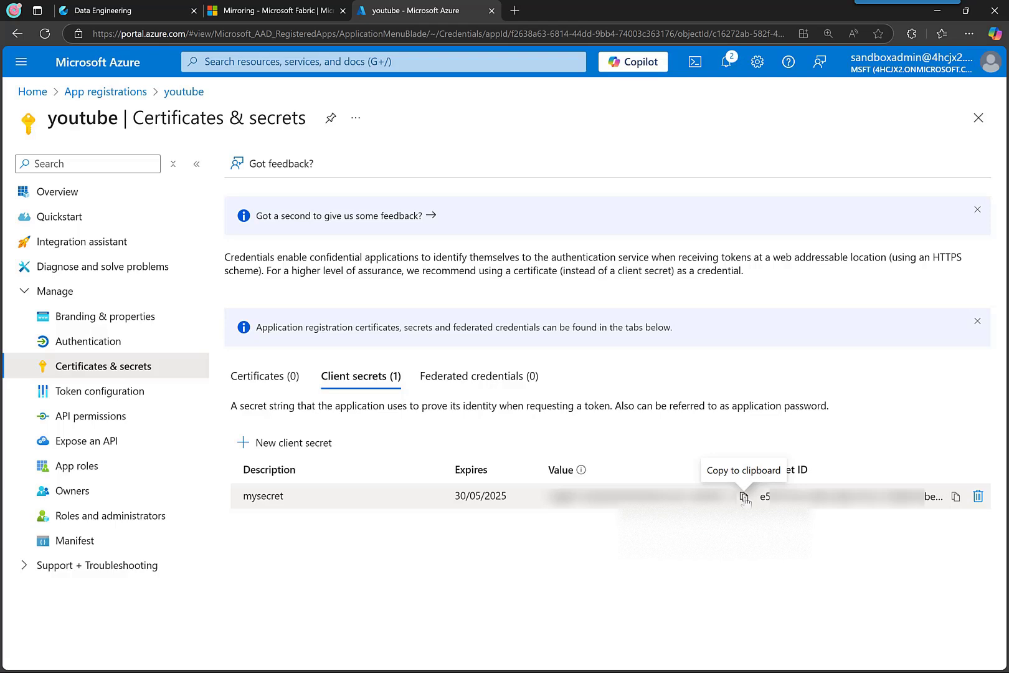
click(72, 193)
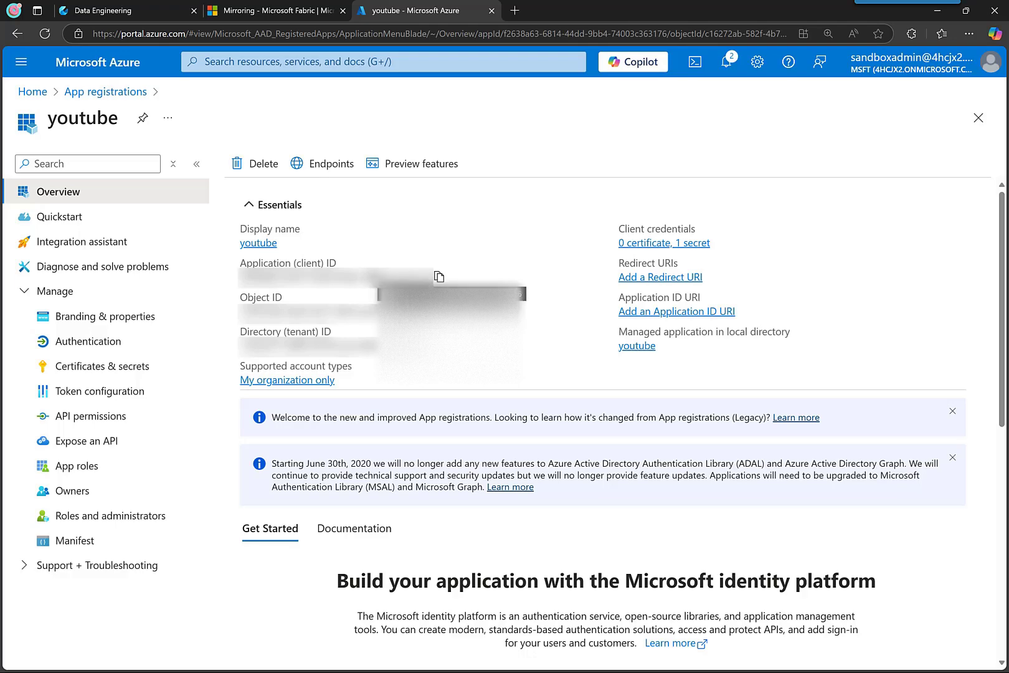
Switch to Microsoft Fabric, add the youtube app to the youtubedemo workspace as a Contributor, and return to the access list
click(141, 11)
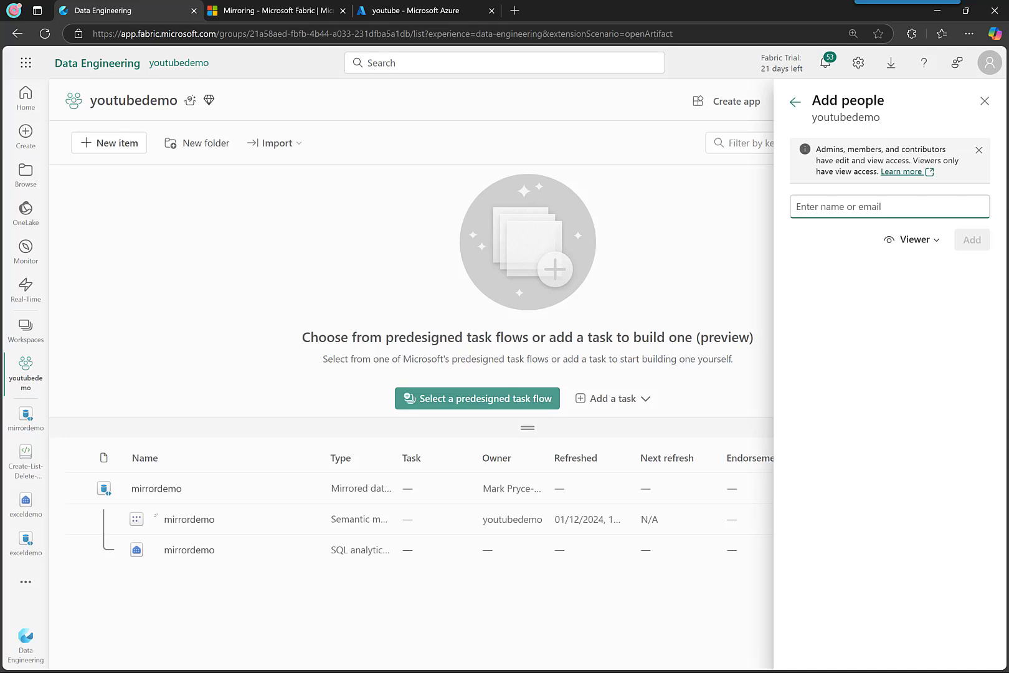
click(851, 442)
click(854, 207)
text(you)
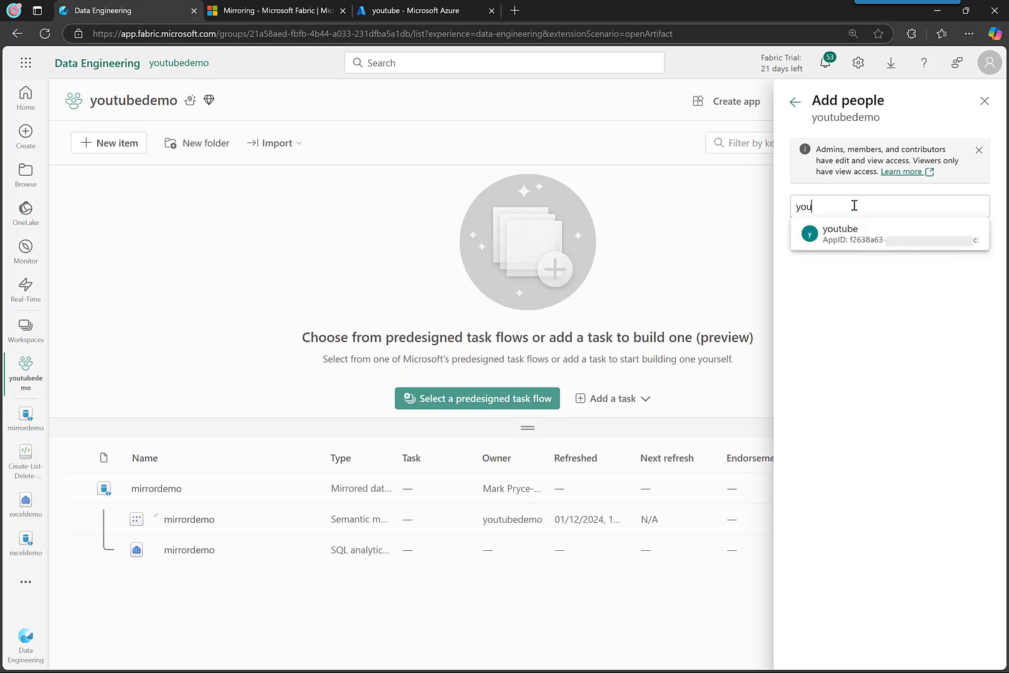
click(853, 234)
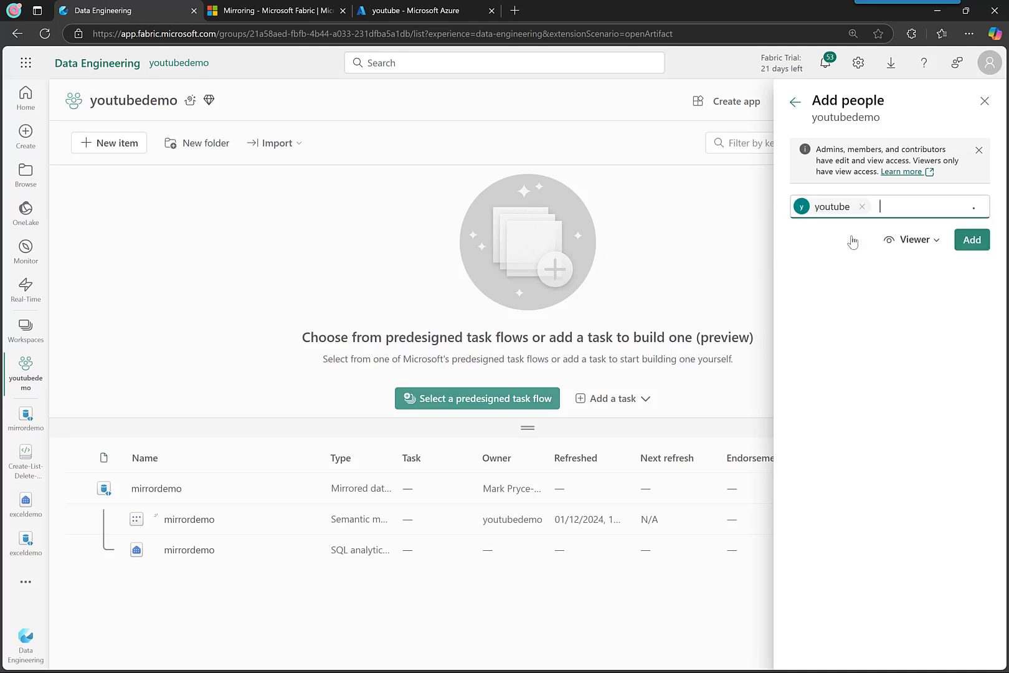
click(885, 239)
click(921, 323)
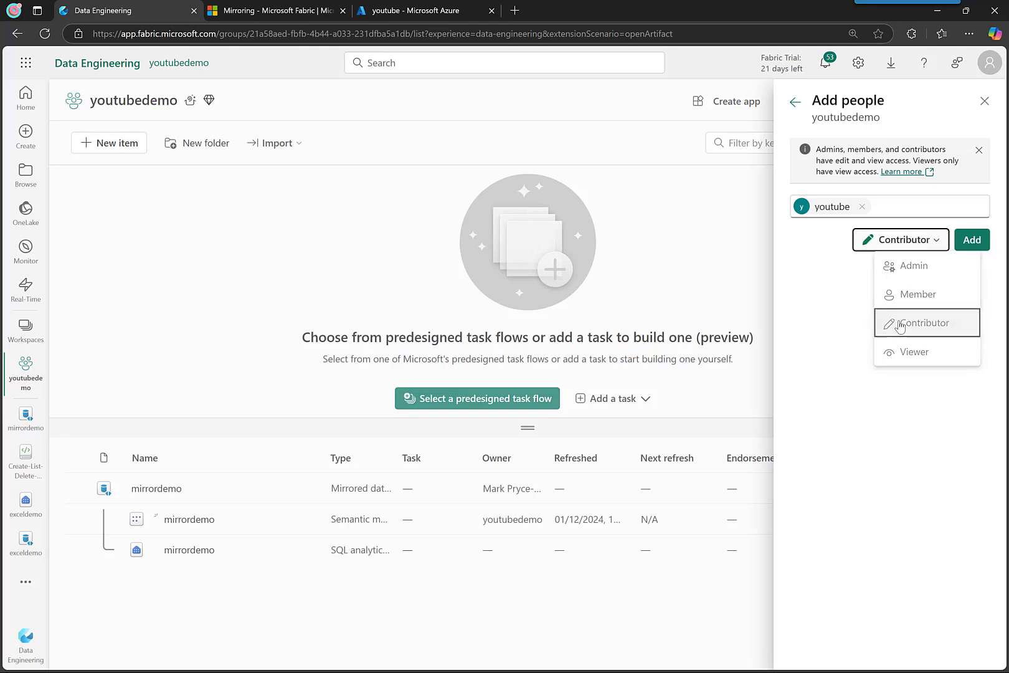
click(910, 339)
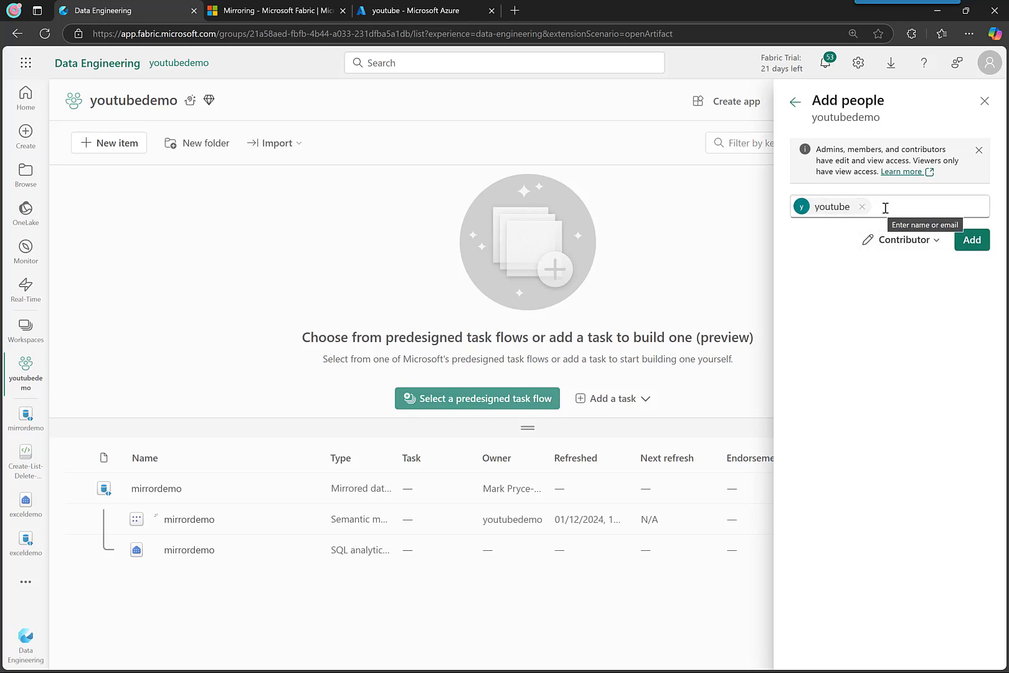
click(957, 243)
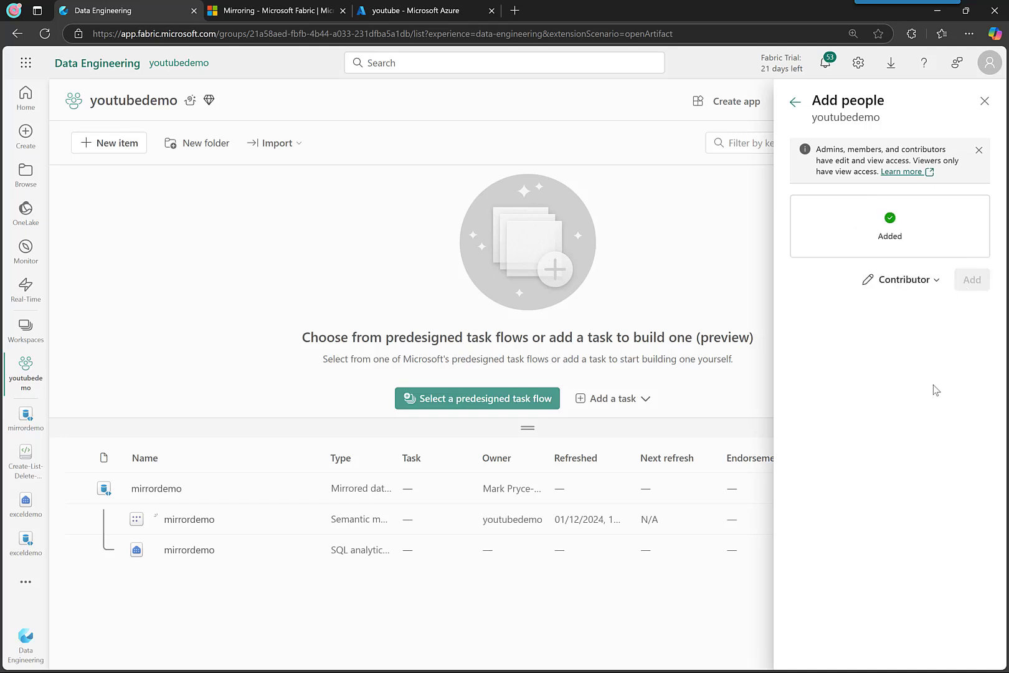
click(796, 101)
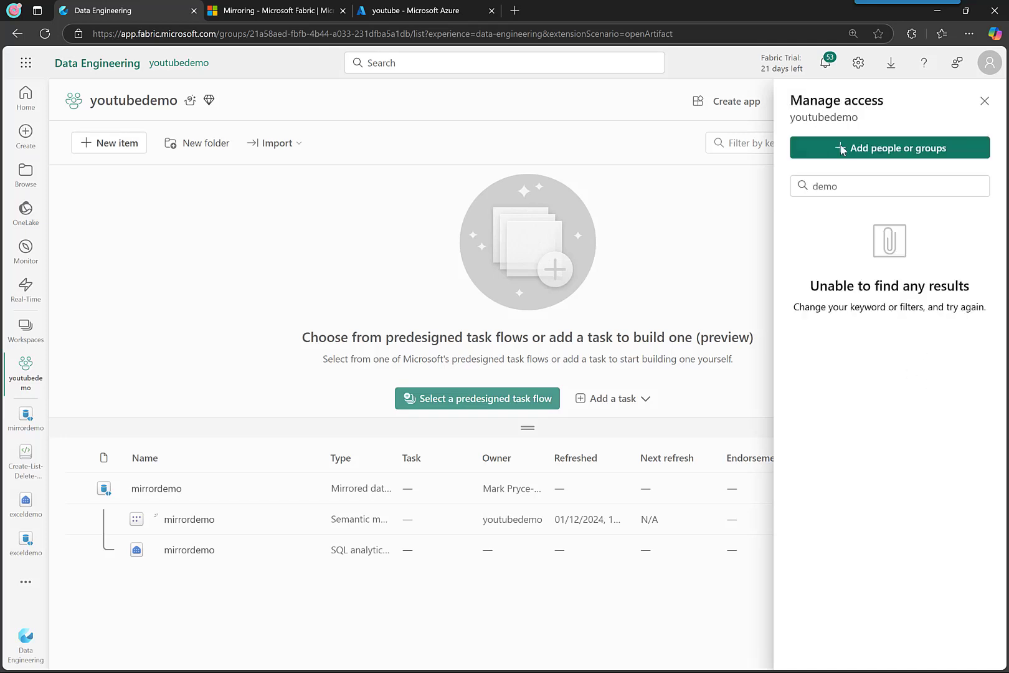